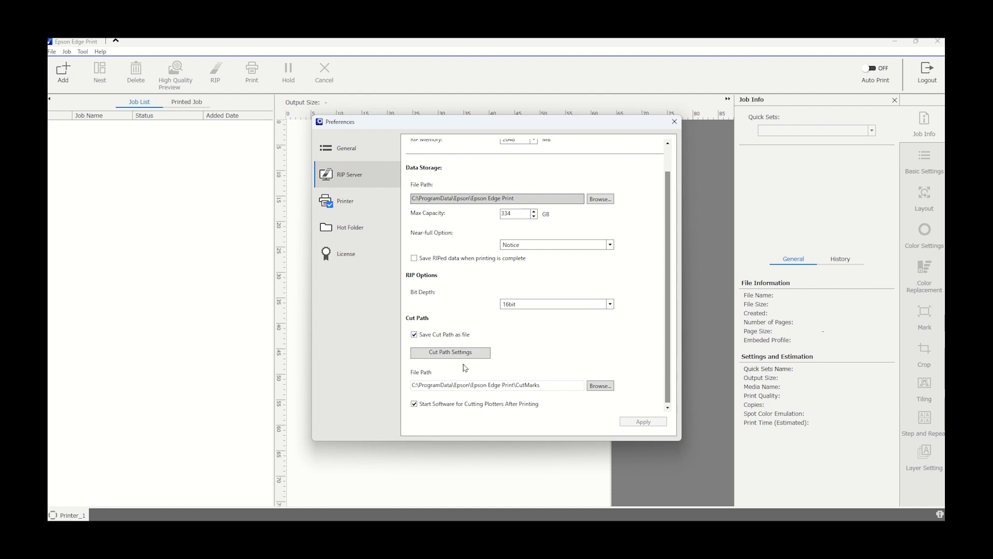
# - Review the cut path names in the cut path settings and set the cut path file location to C:\Data\CutData
pyautogui.click(465, 359)
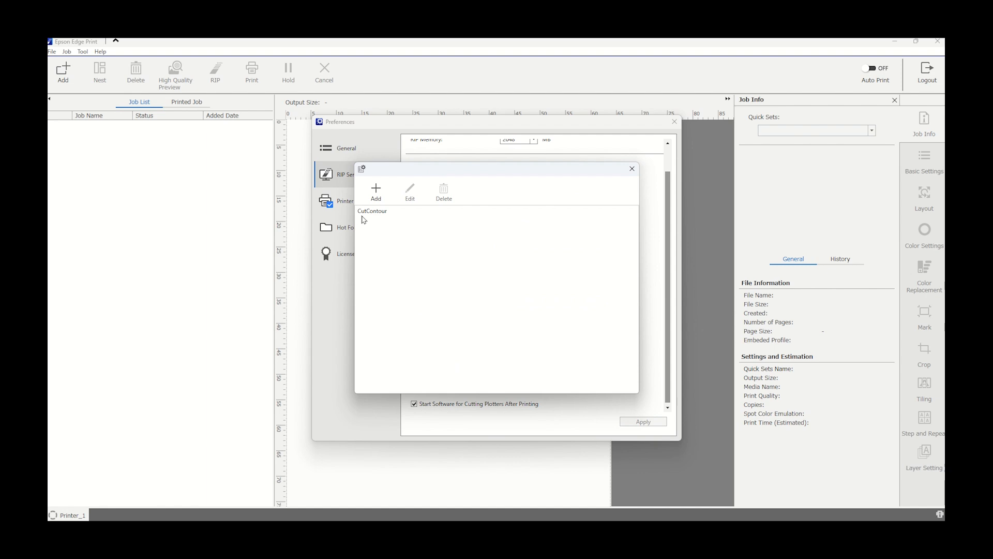
pyautogui.click(632, 169)
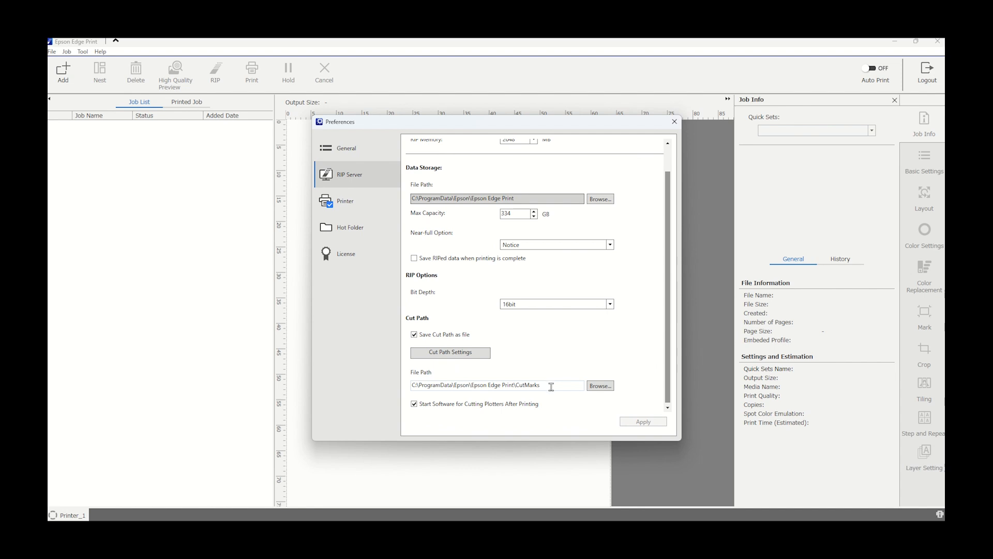
pyautogui.click(598, 386)
pyautogui.scroll(-3, 441, 306)
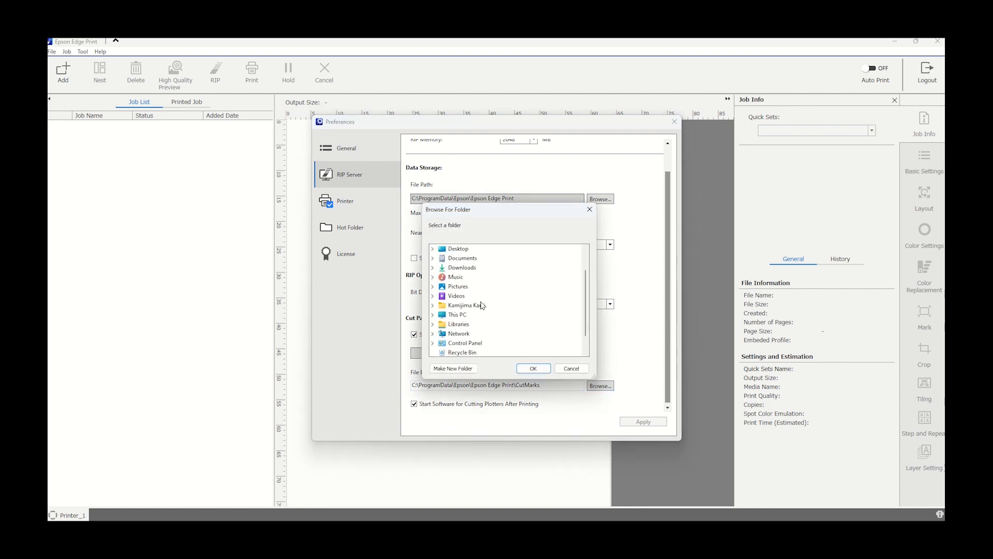
pyautogui.click(433, 296)
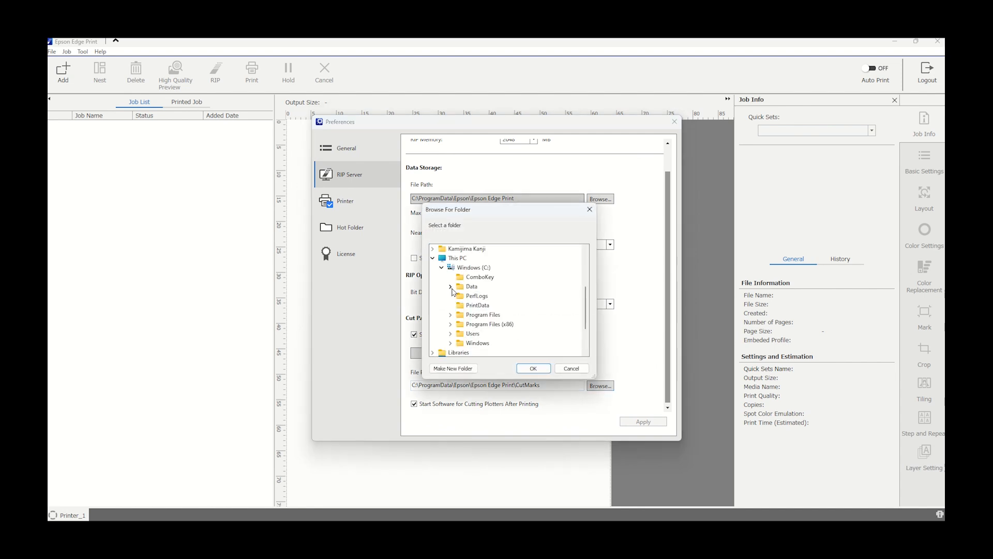
pyautogui.click(450, 287)
pyautogui.click(481, 296)
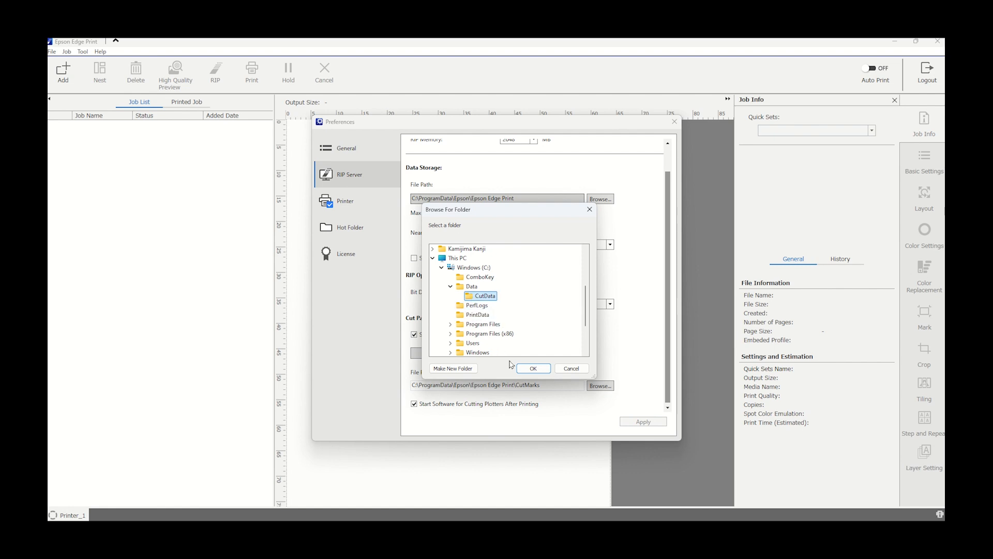
pyautogui.click(534, 369)
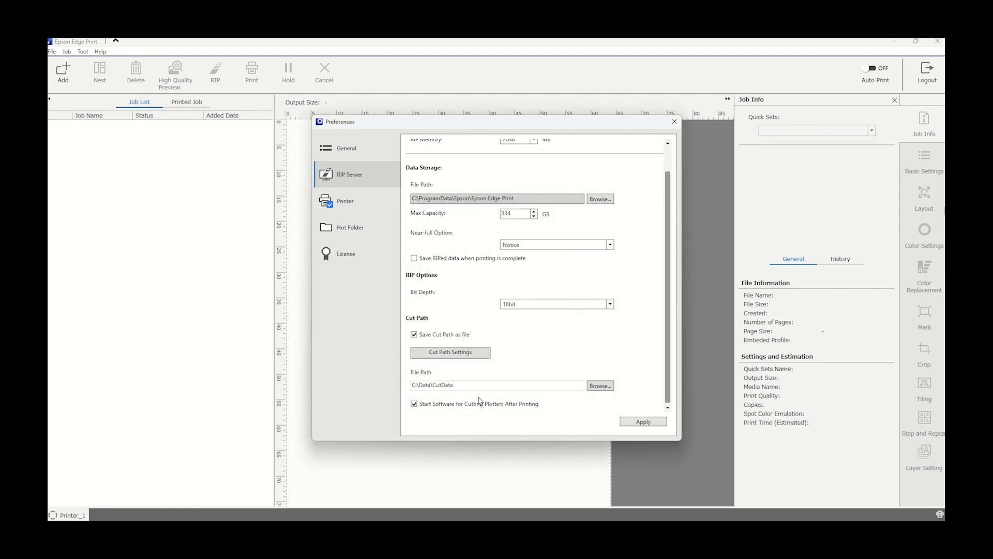
# - Apply the RIP Server preferences, close them and restart the program to enable the new setting
pyautogui.click(636, 421)
pyautogui.click(674, 122)
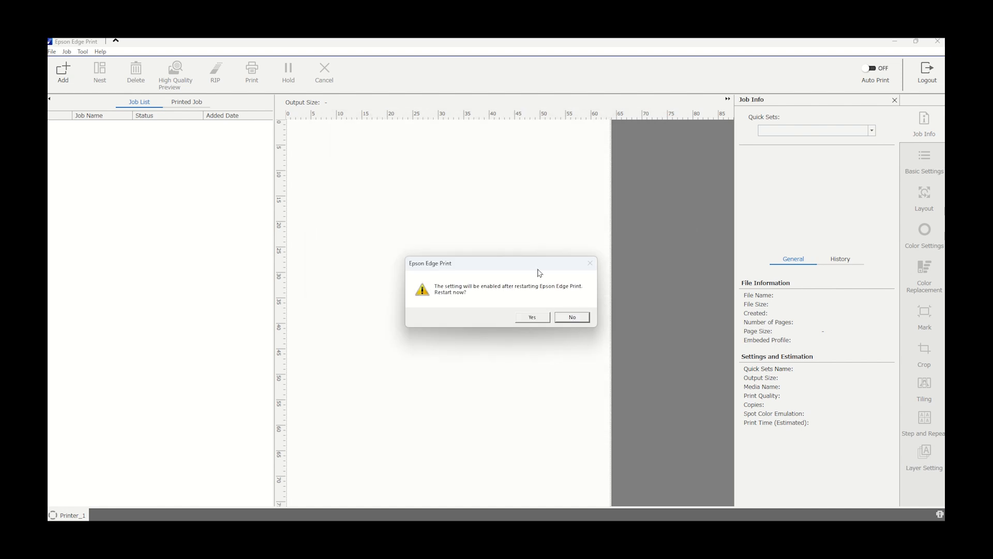
pyautogui.click(533, 317)
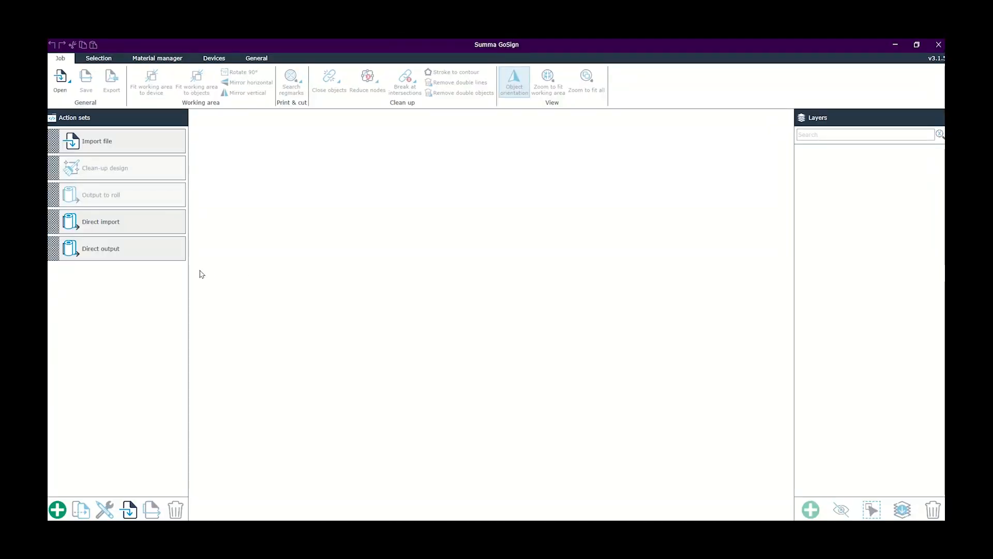
# - In Summa GoSign, create a new action set and set its Import job action to Barcode mode with the OPOS reader
pyautogui.click(57, 510)
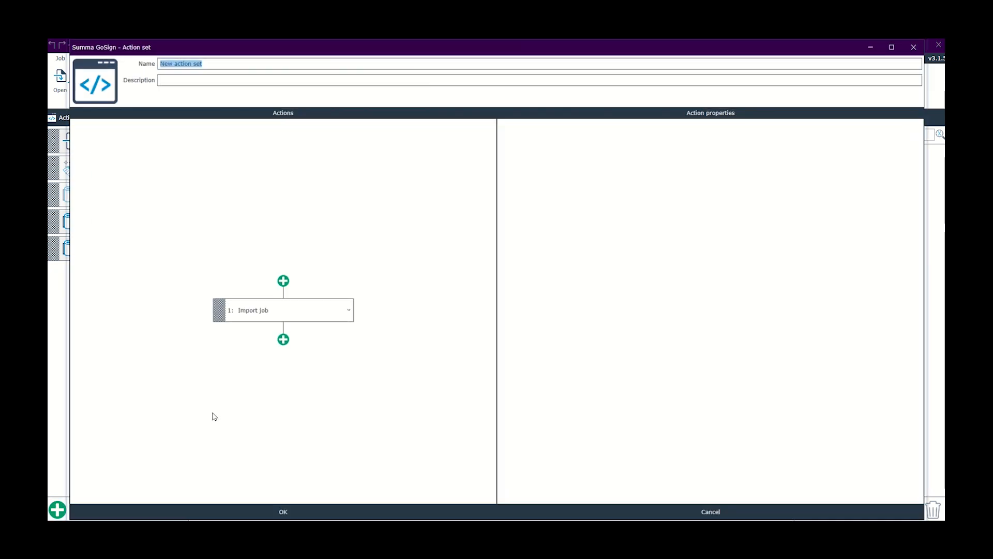
pyautogui.click(219, 309)
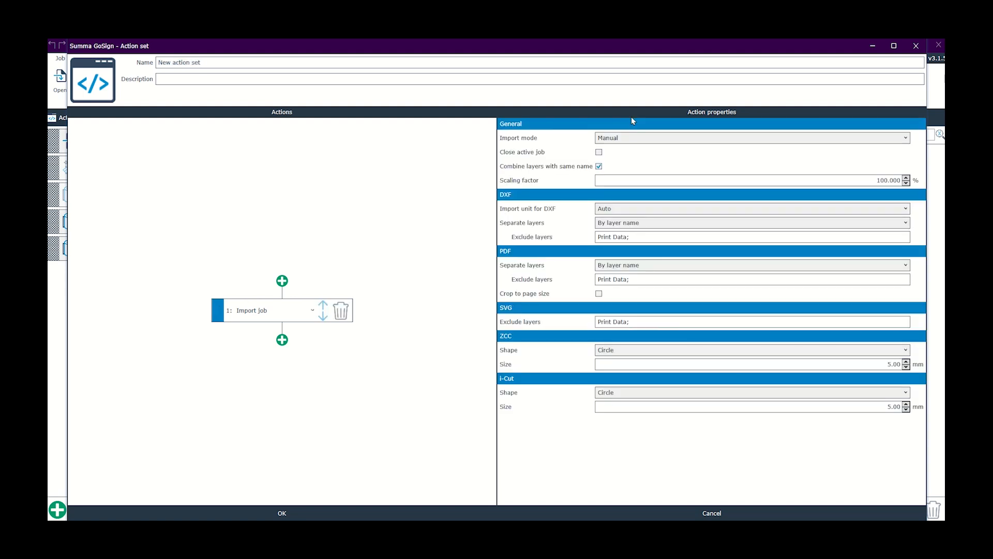
pyautogui.click(634, 137)
pyautogui.click(629, 158)
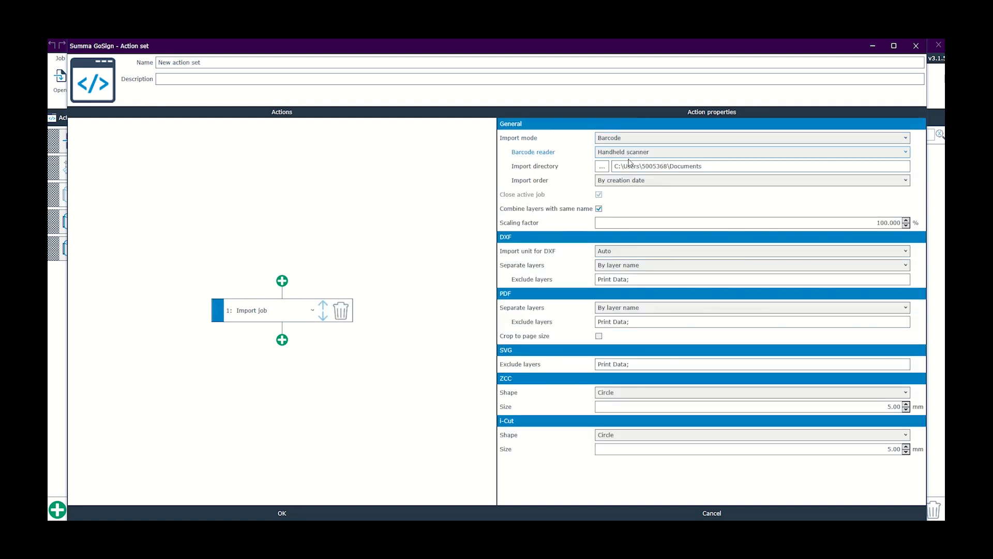
pyautogui.click(628, 155)
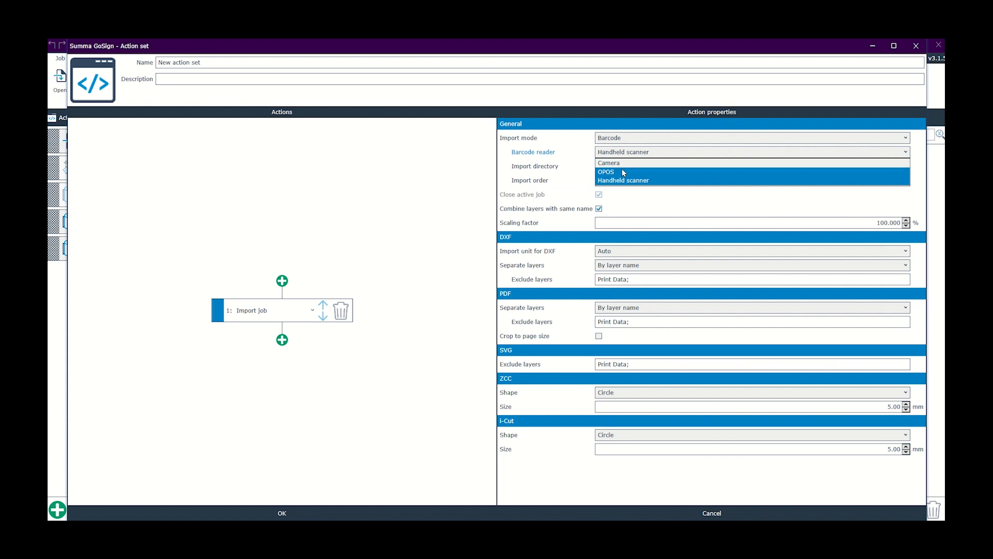
pyautogui.click(609, 172)
# - Set the Import job's directory to C:\Data\CutData and separate PDF layers by color
pyautogui.click(603, 166)
pyautogui.scroll(-3, 515, 276)
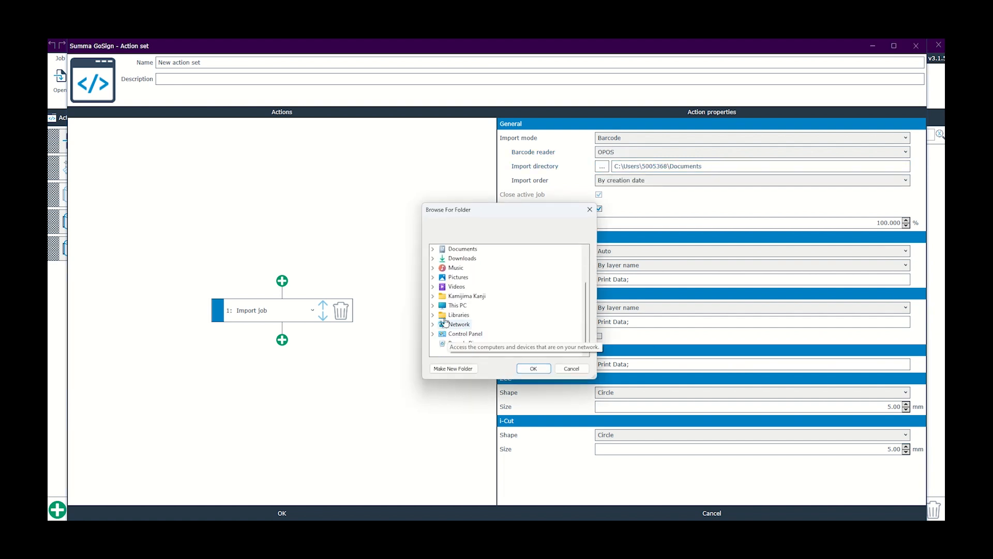
pyautogui.click(433, 306)
pyautogui.click(451, 287)
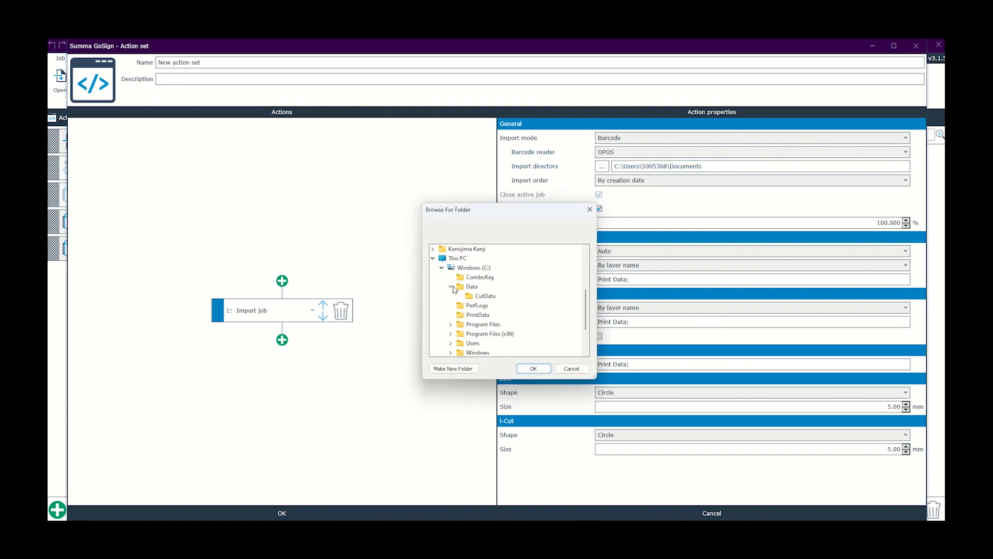
pyautogui.click(468, 296)
pyautogui.click(532, 367)
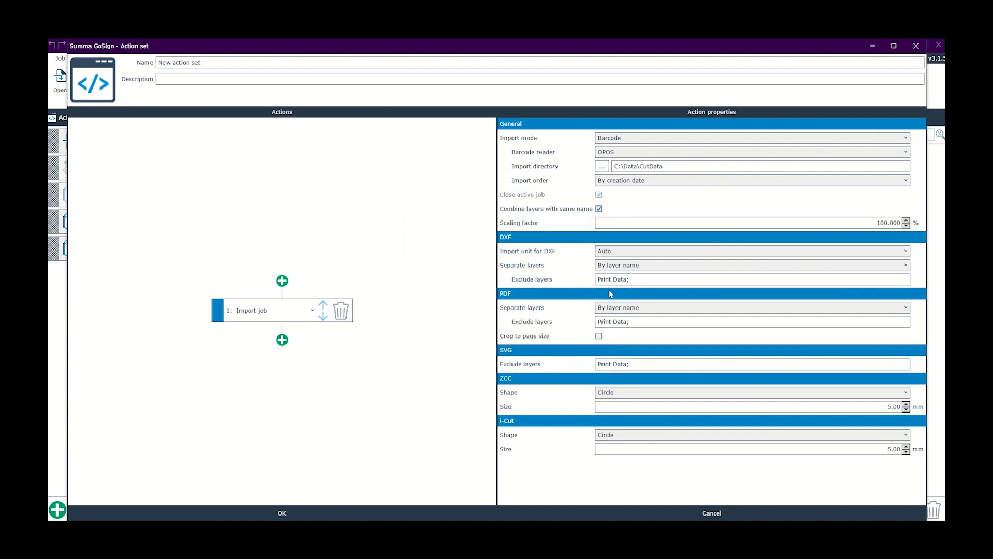
pyautogui.click(618, 308)
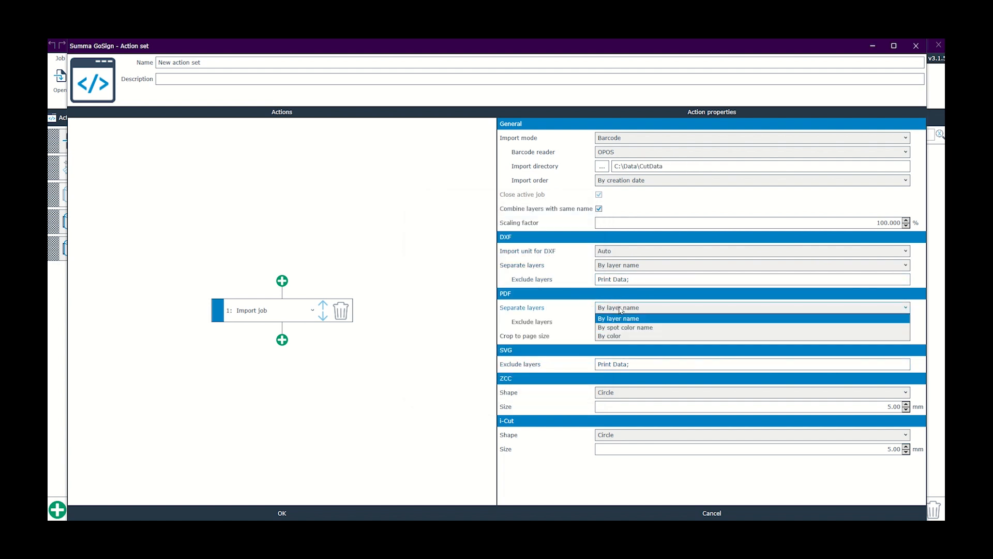
pyautogui.click(618, 336)
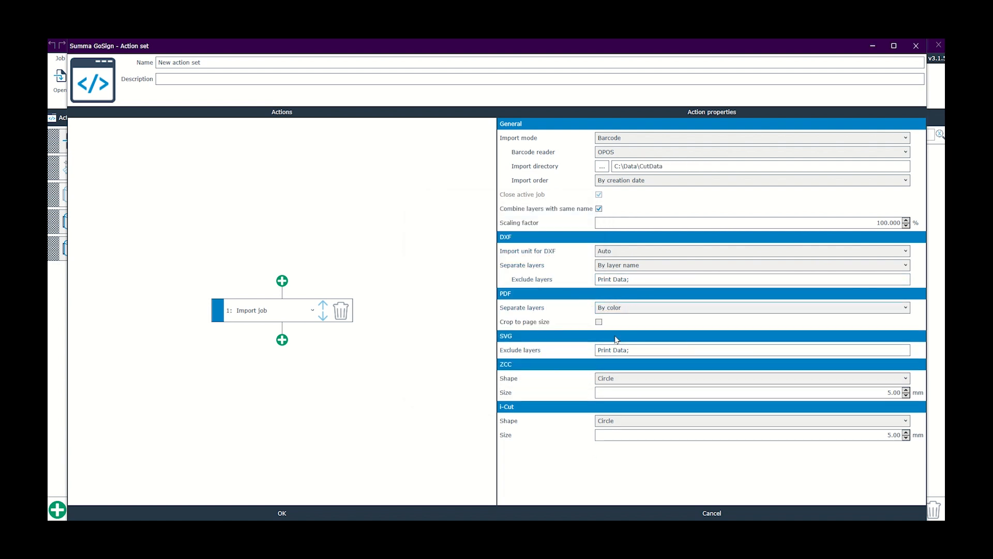
# - Add three consecutive Rotate 90° actions after the Import job action
pyautogui.click(282, 340)
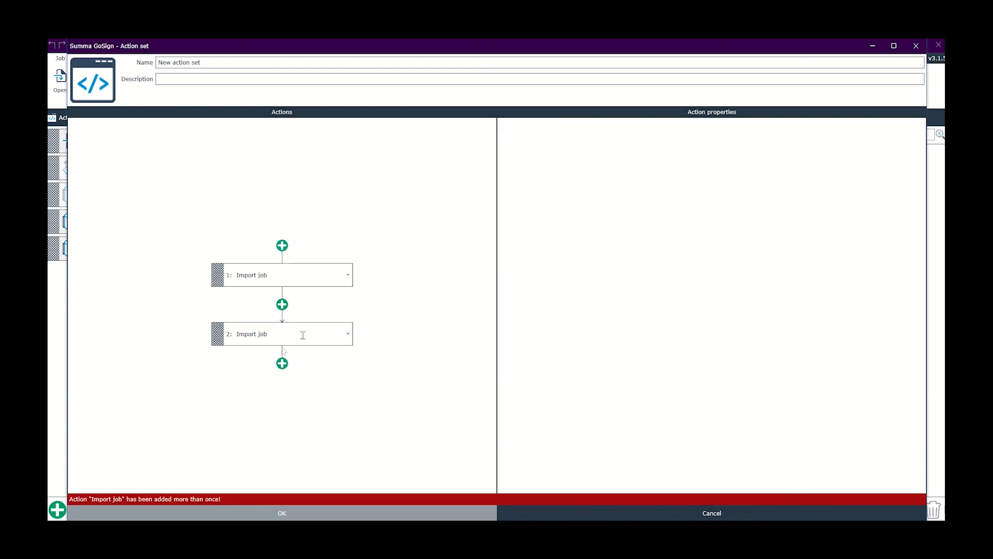
pyautogui.click(345, 341)
pyautogui.click(347, 336)
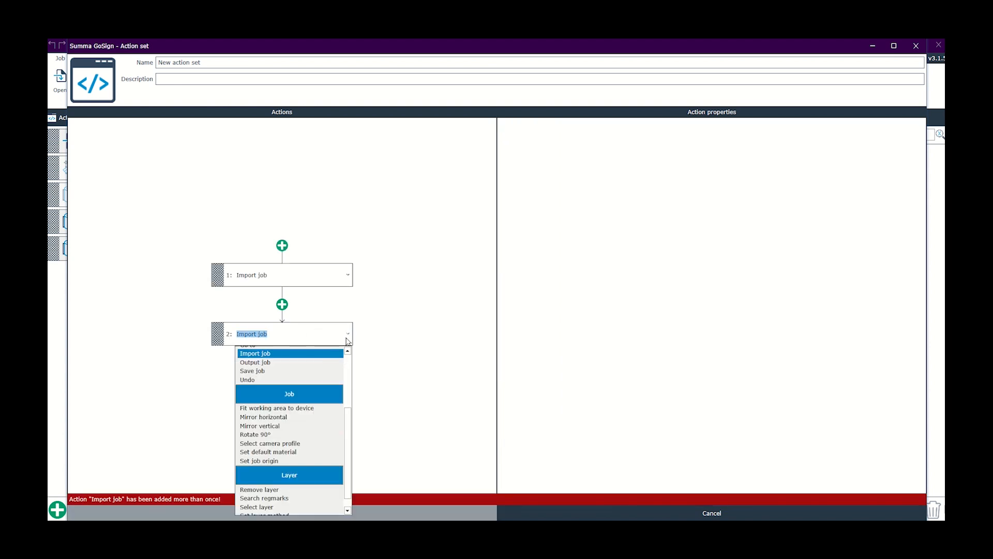
pyautogui.click(300, 434)
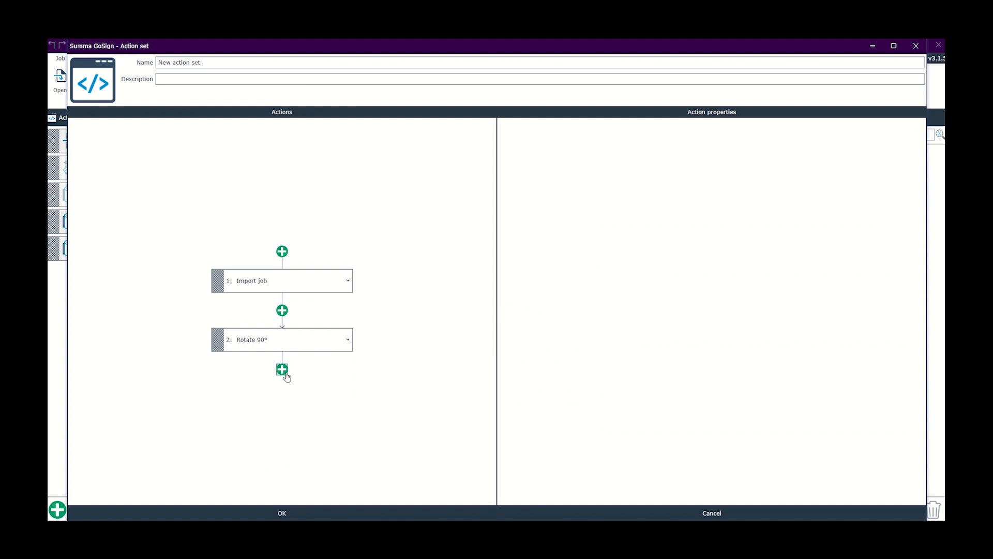
pyautogui.click(282, 369)
pyautogui.click(348, 363)
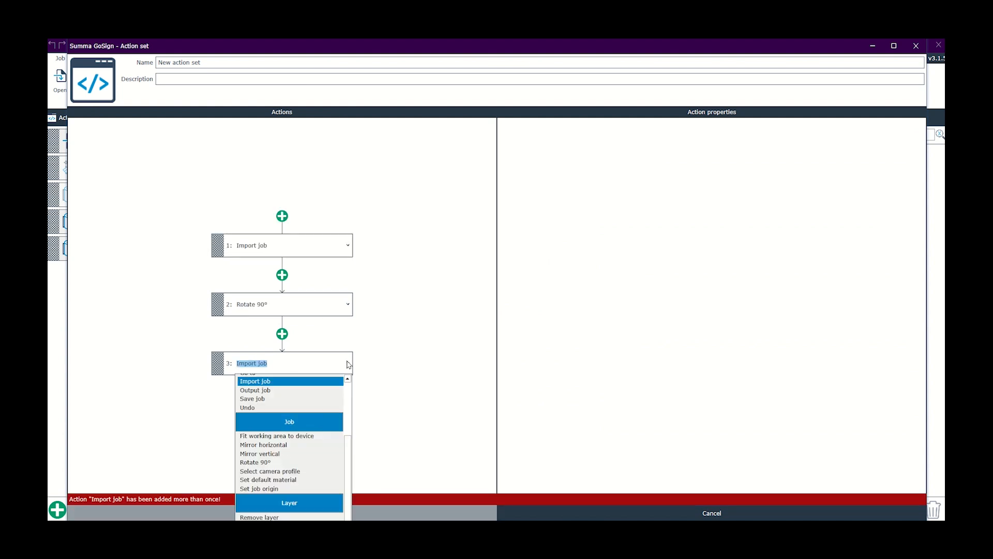
pyautogui.click(288, 462)
pyautogui.click(282, 397)
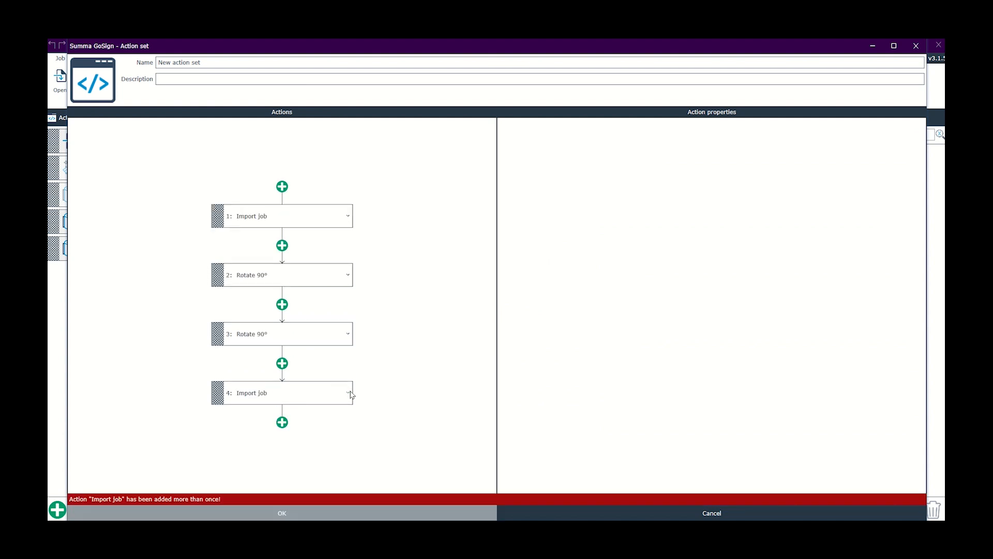
pyautogui.click(348, 393)
pyautogui.click(293, 300)
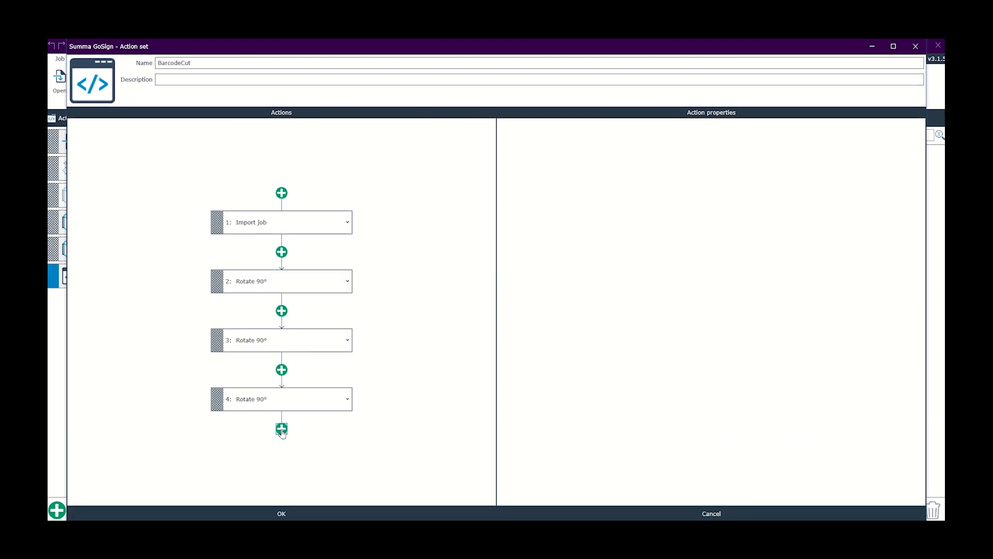
# - Add a Search regmarks action as the fifth action, with All layers turned off
pyautogui.click(282, 422)
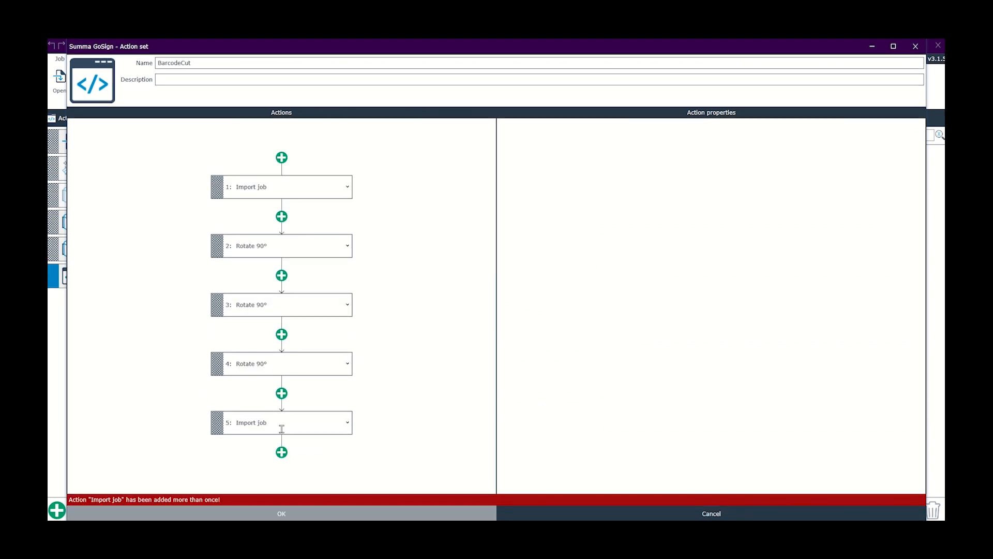
pyautogui.click(346, 427)
pyautogui.click(319, 397)
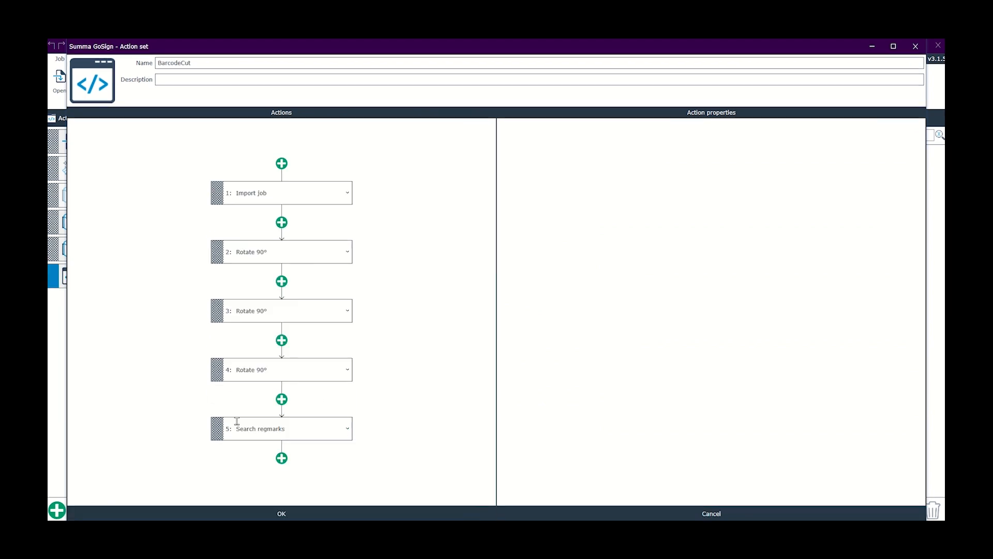
pyautogui.click(217, 429)
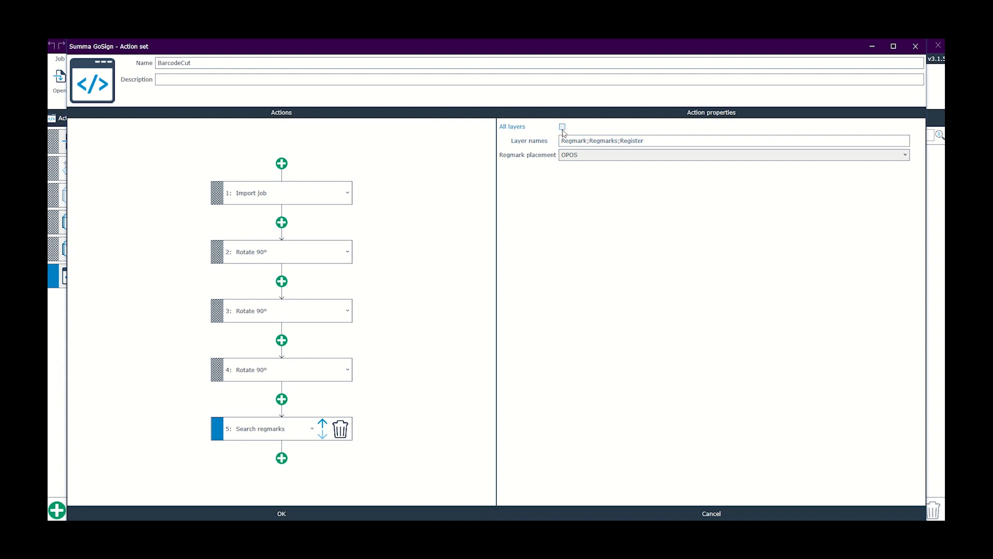
pyautogui.click(563, 127)
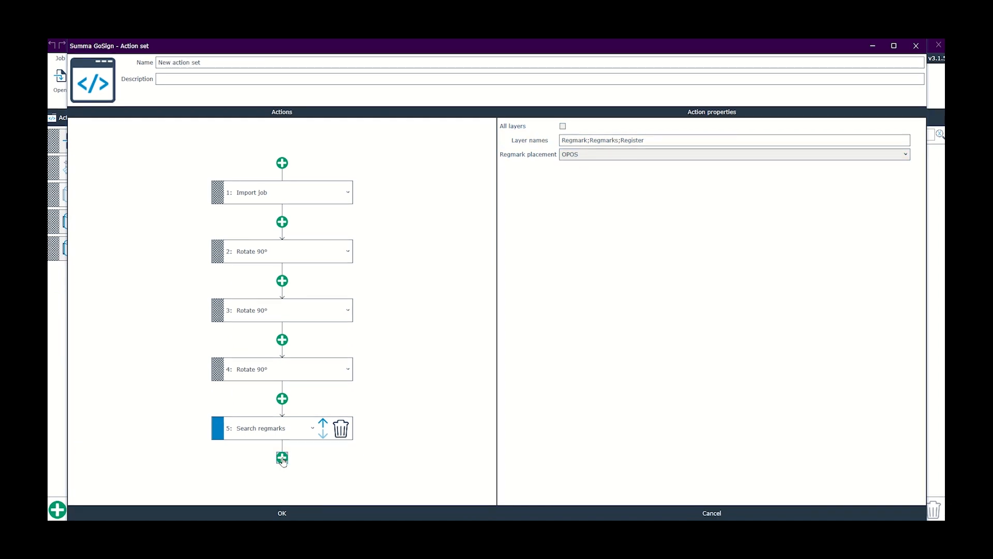
# - Append an Output job action followed by a Go to action at the end of the action set
pyautogui.click(282, 458)
pyautogui.click(350, 459)
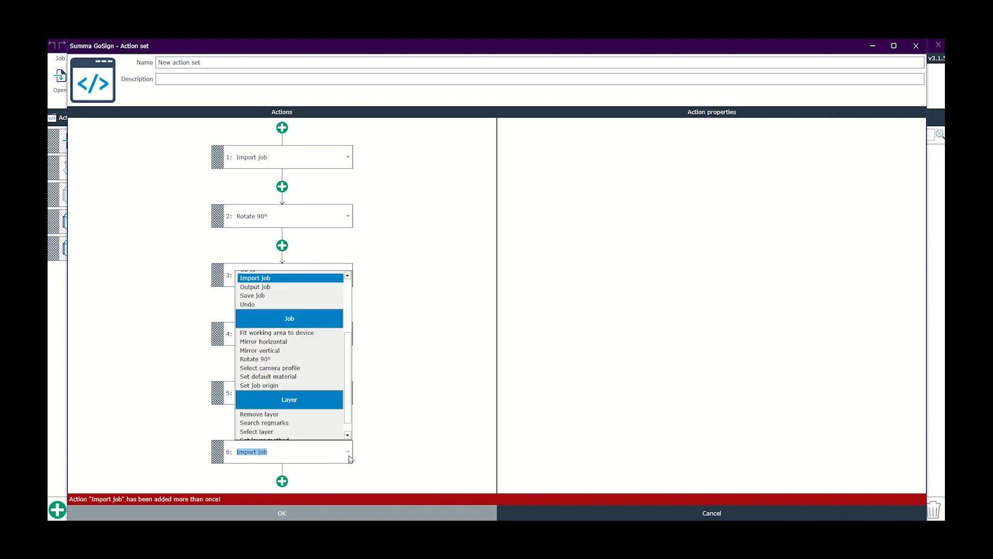
pyautogui.click(314, 286)
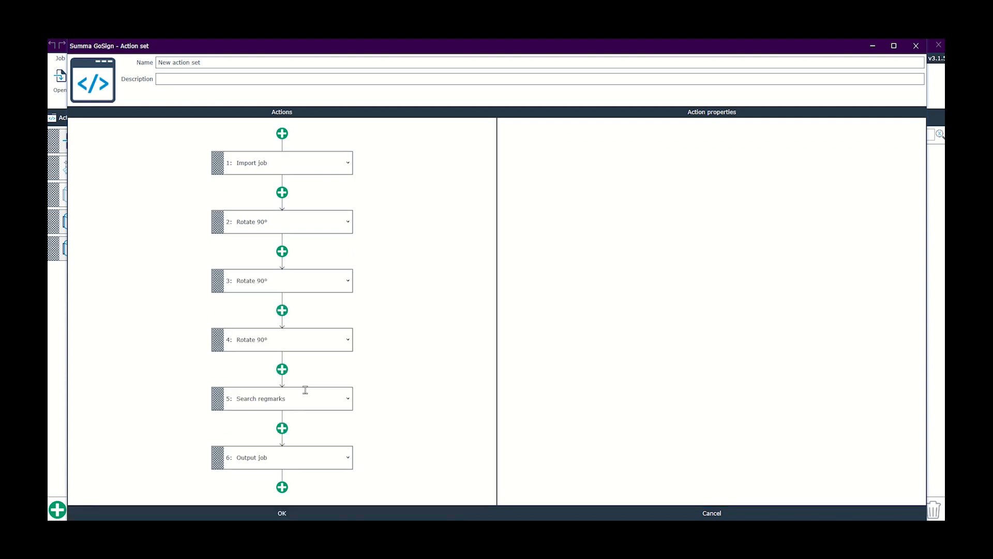
pyautogui.click(282, 482)
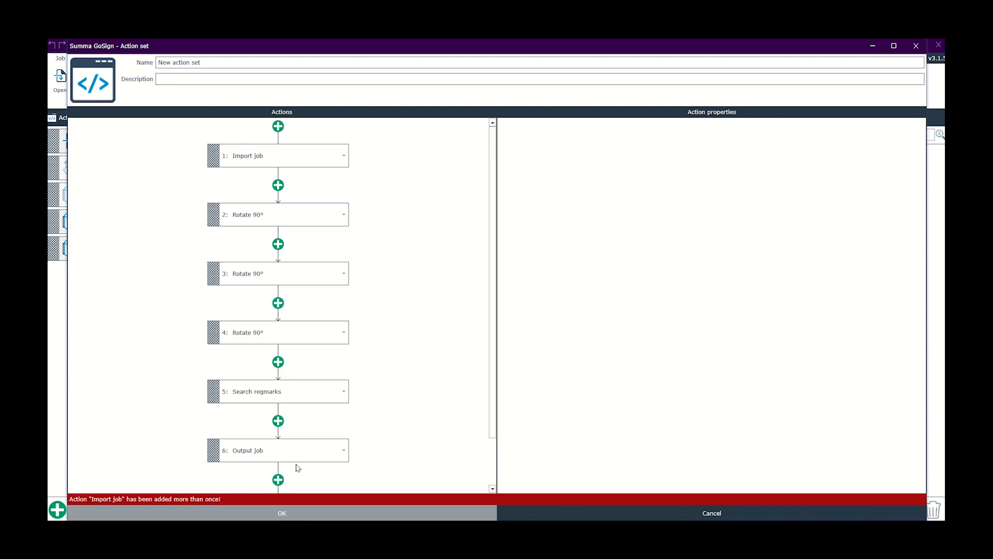
pyautogui.click(344, 453)
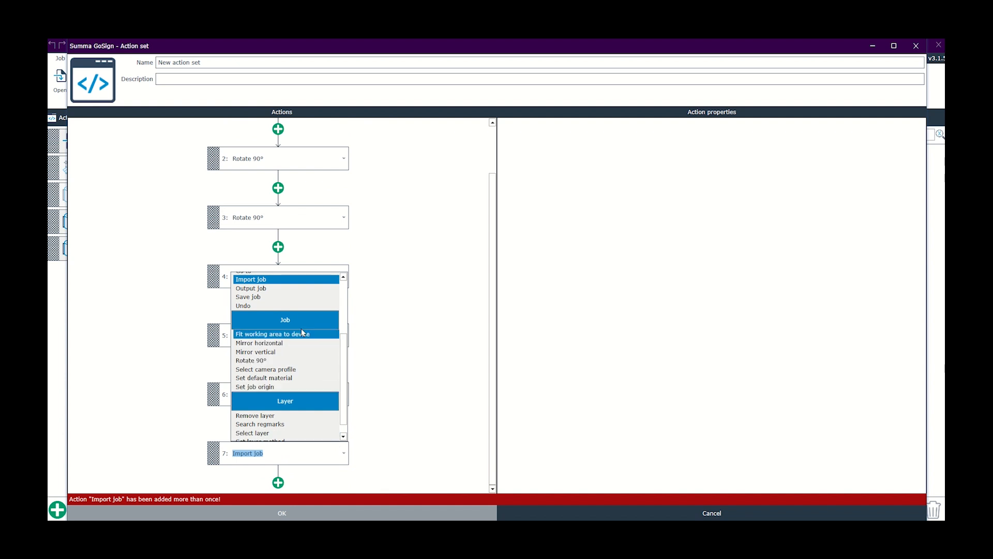
pyautogui.scroll(3, 303, 332)
pyautogui.click(286, 314)
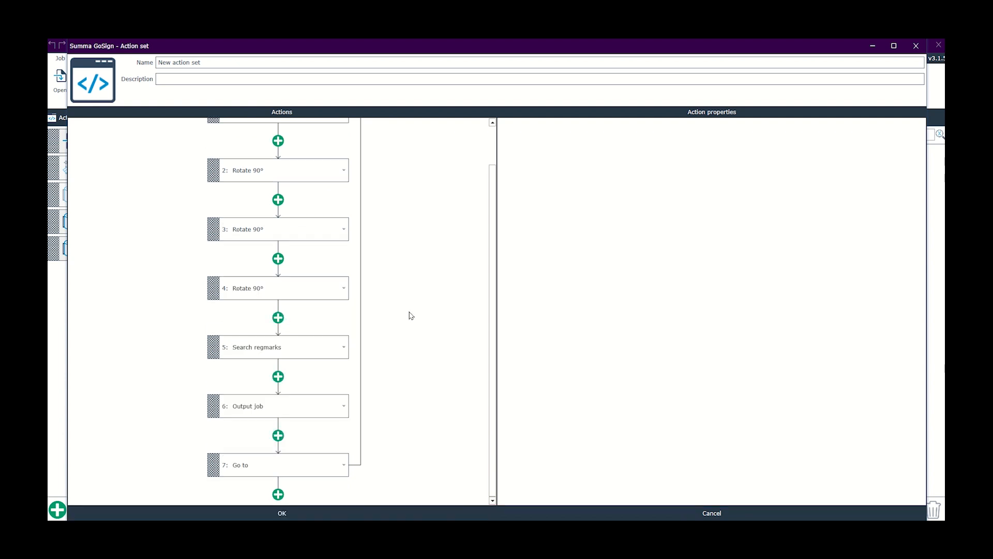
# - Name the action set BarcodeCut
pyautogui.click(214, 62)
pyautogui.moveTo(212, 62); pyautogui.dragTo(131, 66)
pyautogui.write('B')
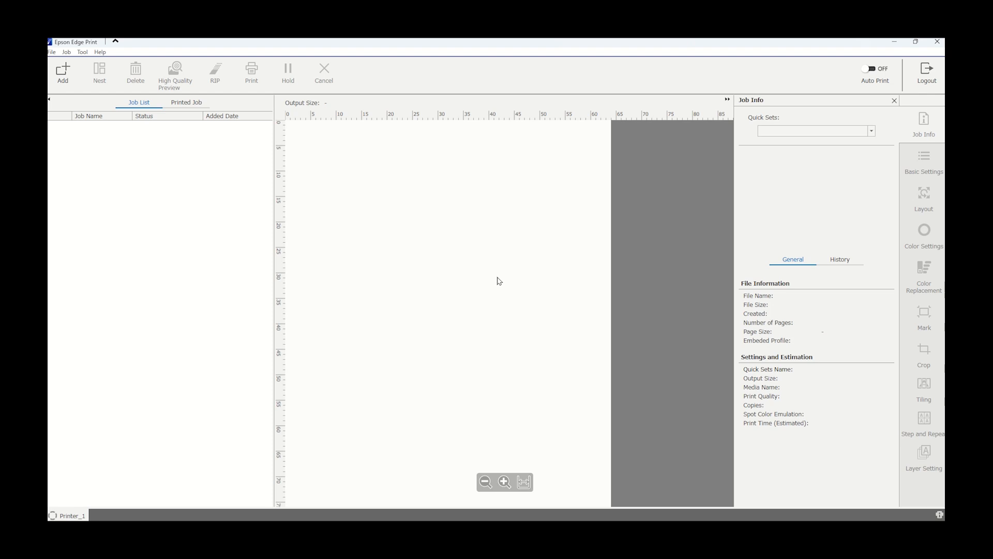
# - In Epson Edge Print, add window.pdf from the PrintData folder to the job list and select the job
pyautogui.click(67, 75)
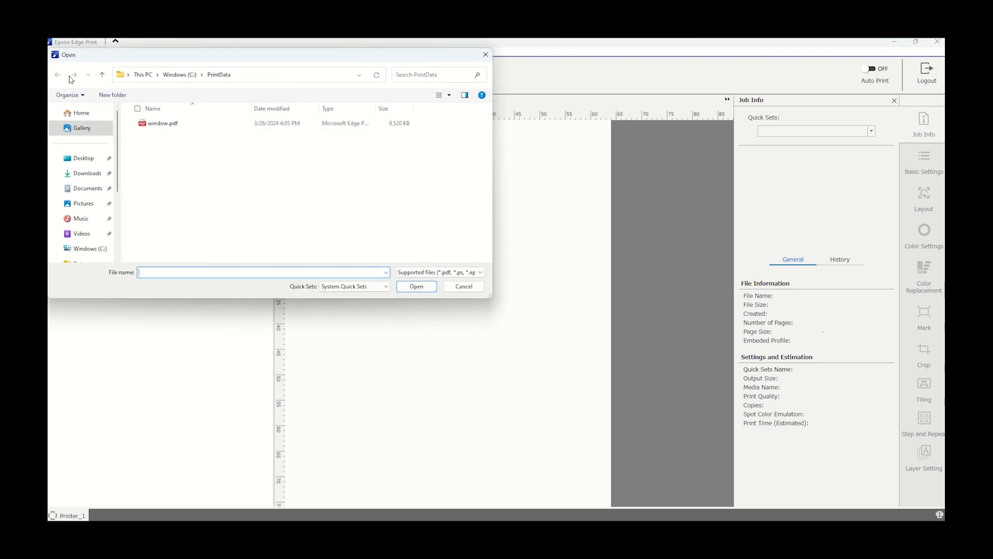
pyautogui.doubleClick(151, 122)
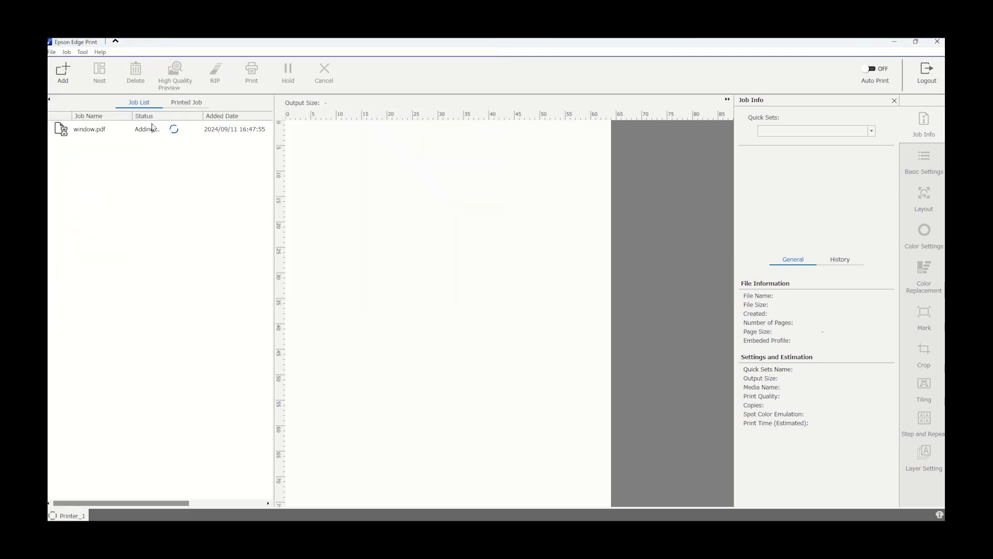
pyautogui.click(95, 133)
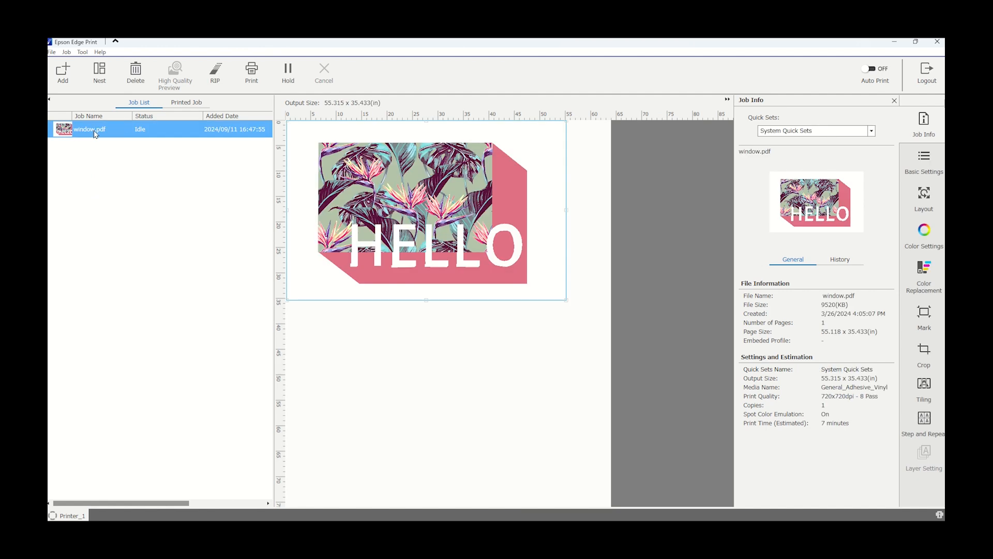
# - Set the job's mark type to OPOS mark and print the job
pyautogui.click(924, 313)
pyautogui.click(791, 131)
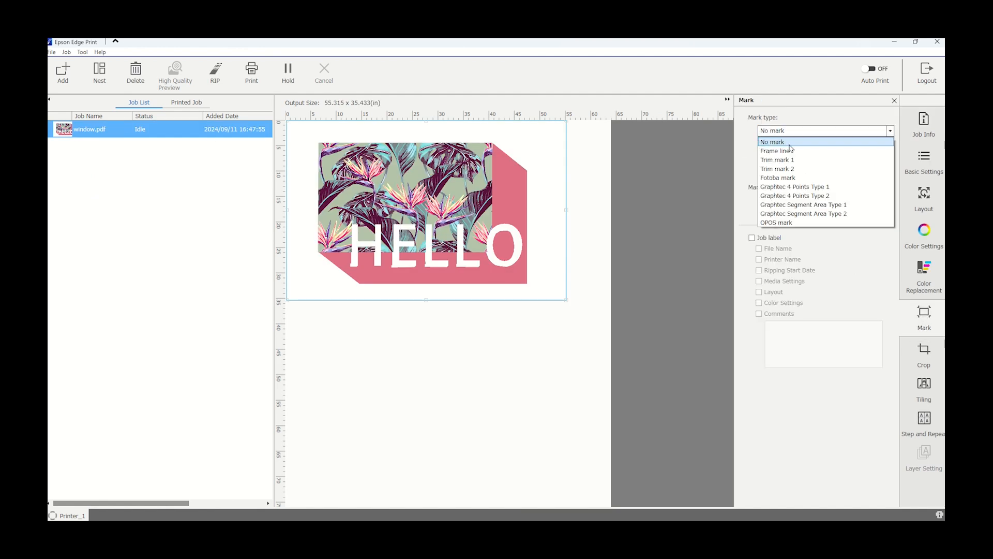
pyautogui.click(796, 223)
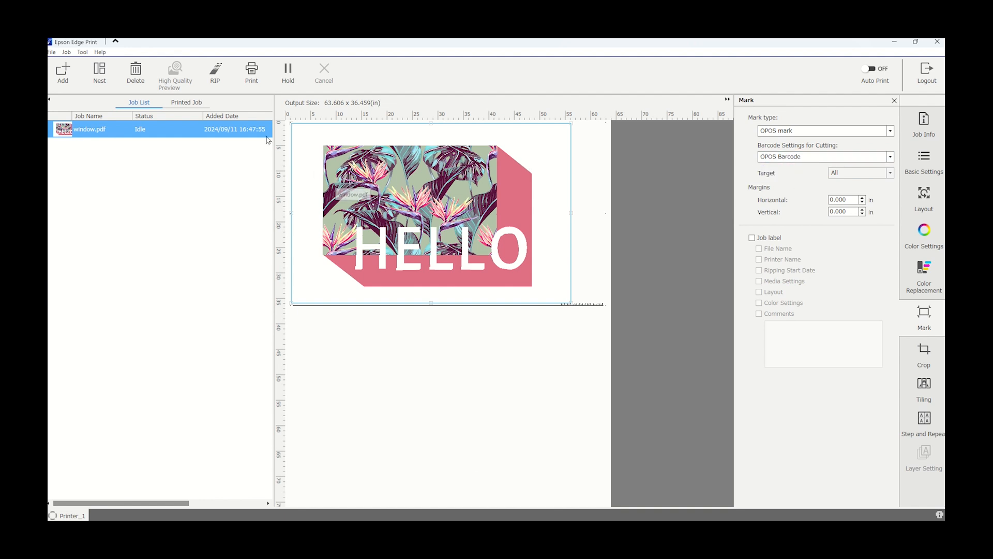
pyautogui.click(251, 79)
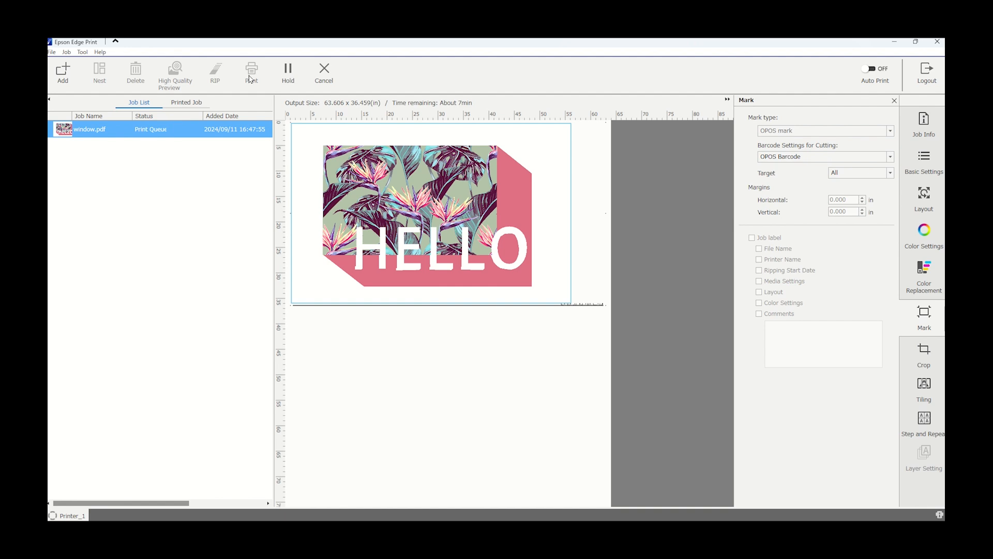